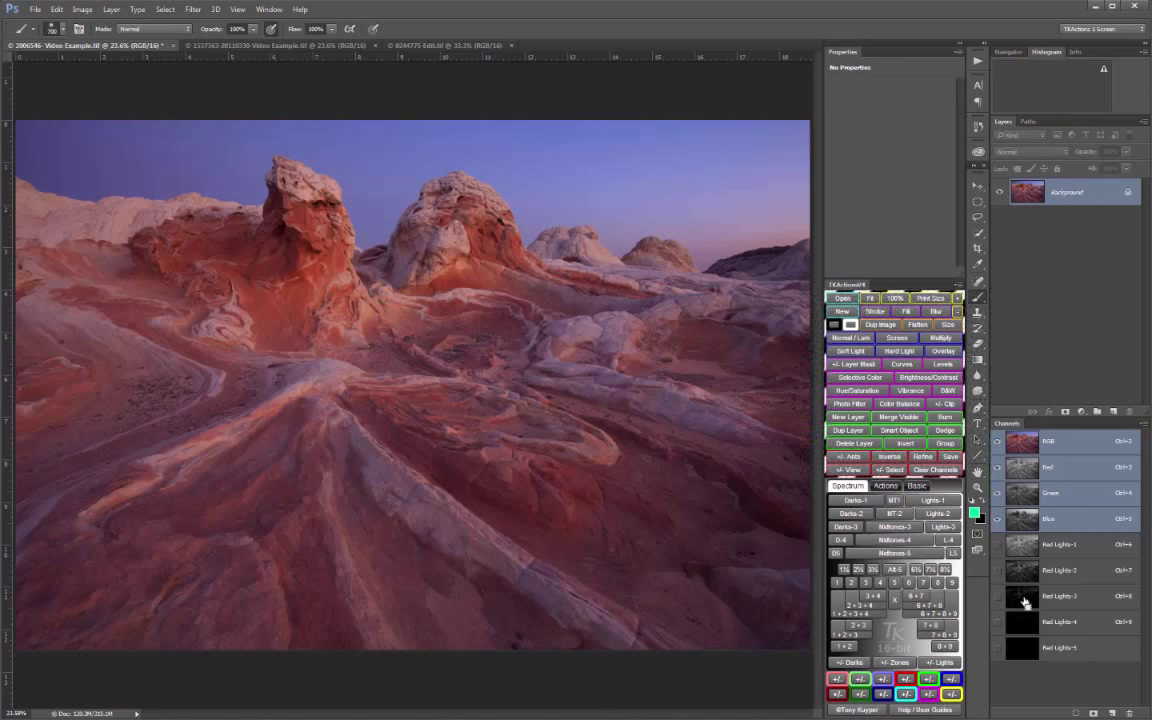
# Step: Add a Screen-blended Levels layer and fill its mask white through the Red Lights luminosity selection
pyautogui.click(944, 366)
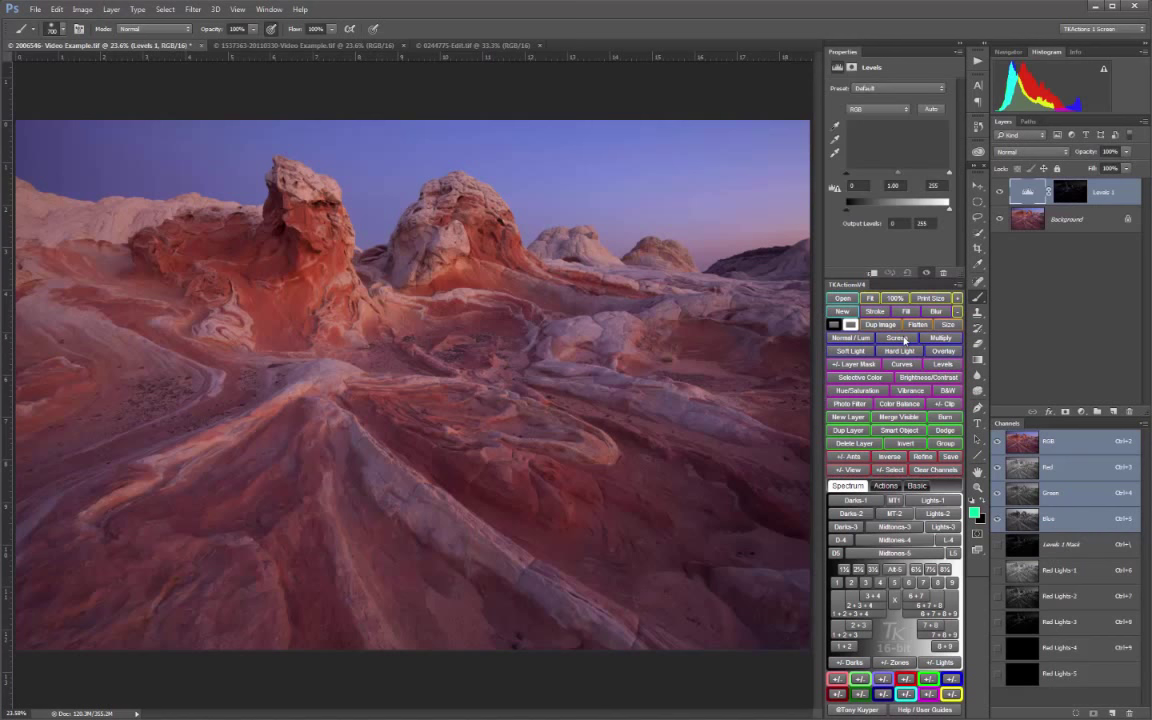
pyautogui.click(905, 340)
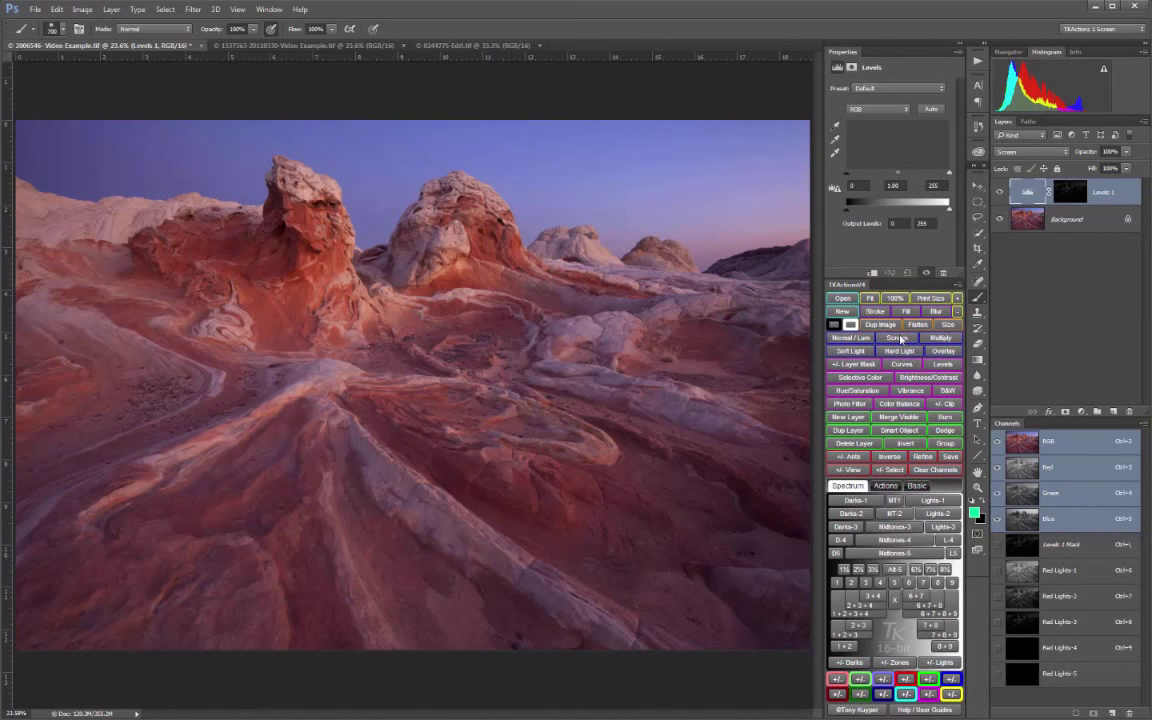
pyautogui.click(1071, 191)
pyautogui.keyDown('ctrl'); pyautogui.click(1073, 196); pyautogui.keyUp('ctrl')
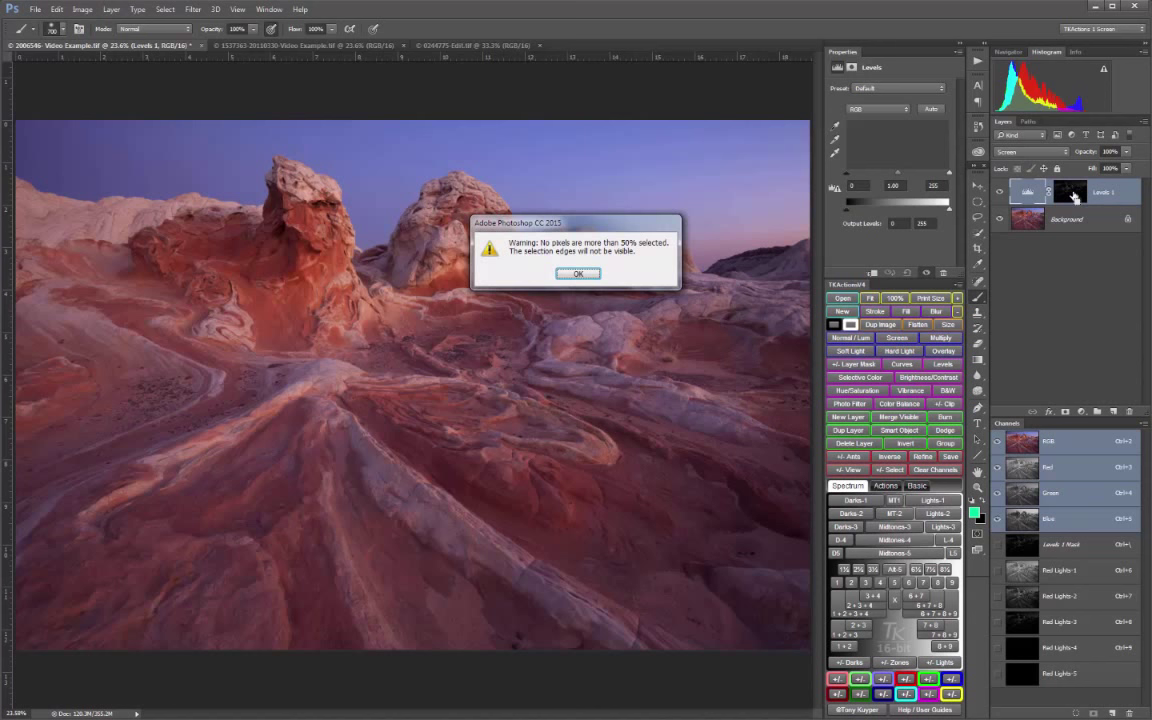
pyautogui.press('Return')
pyautogui.click(1073, 196)
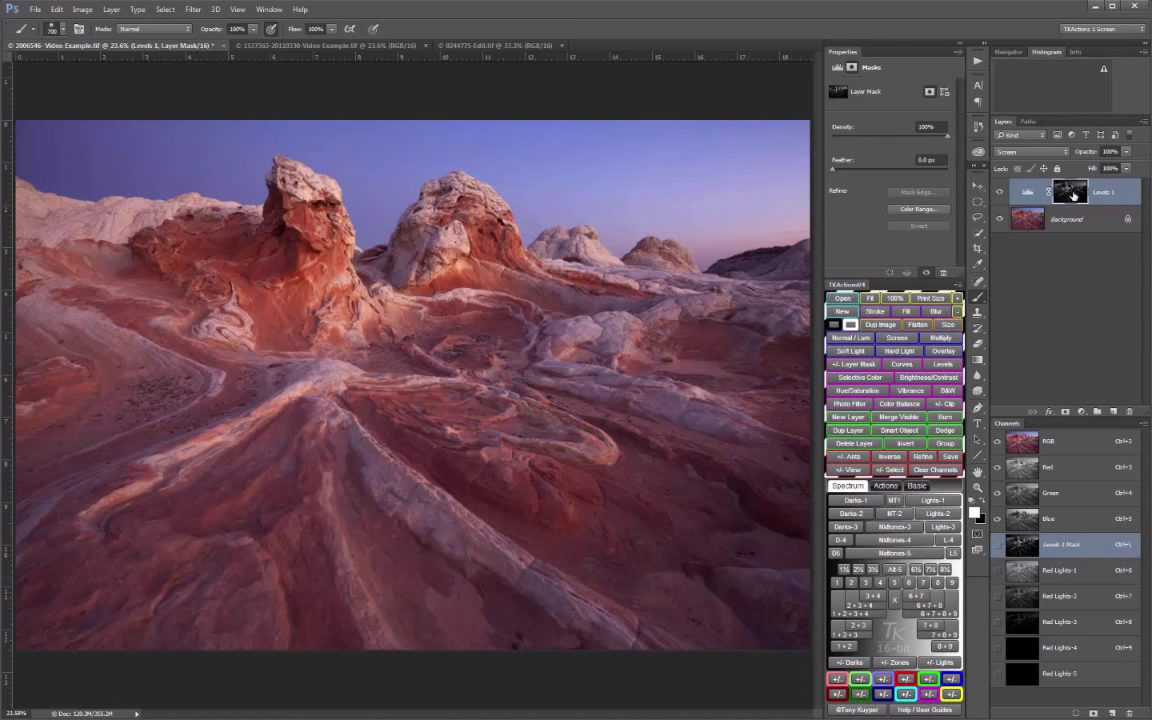
# Step: Toggle Levels 1 visibility repeatedly to compare the landscape with and without lightening
pyautogui.click(999, 192)
pyautogui.click(999, 192)
pyautogui.click(999, 192)
pyautogui.click(999, 192)
pyautogui.click(999, 192)
pyautogui.click(999, 192)
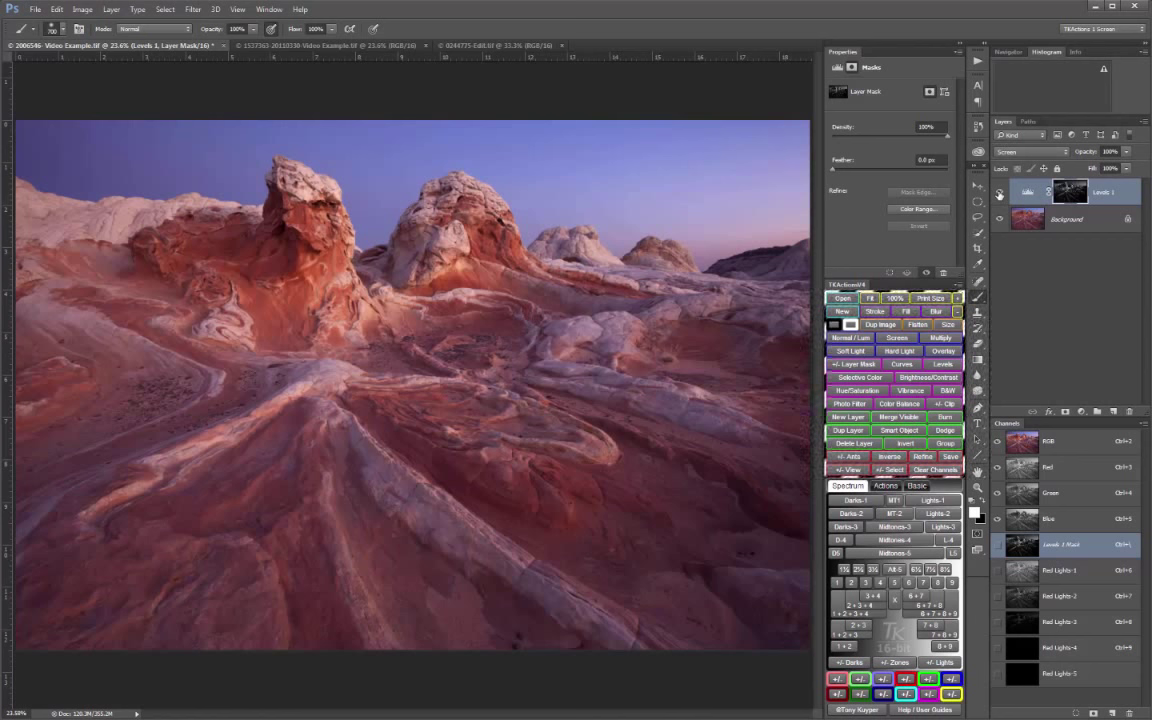
# Step: Revert to the Load Selection history state, before the mask fills
pyautogui.click(979, 126)
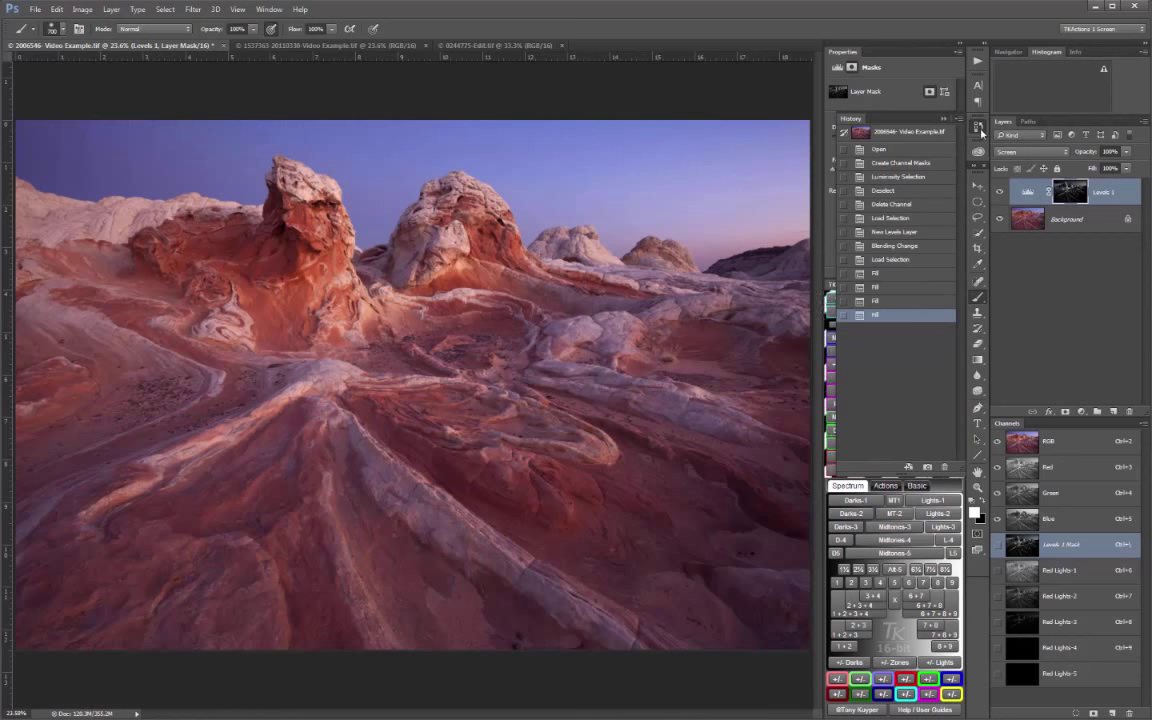
pyautogui.click(891, 259)
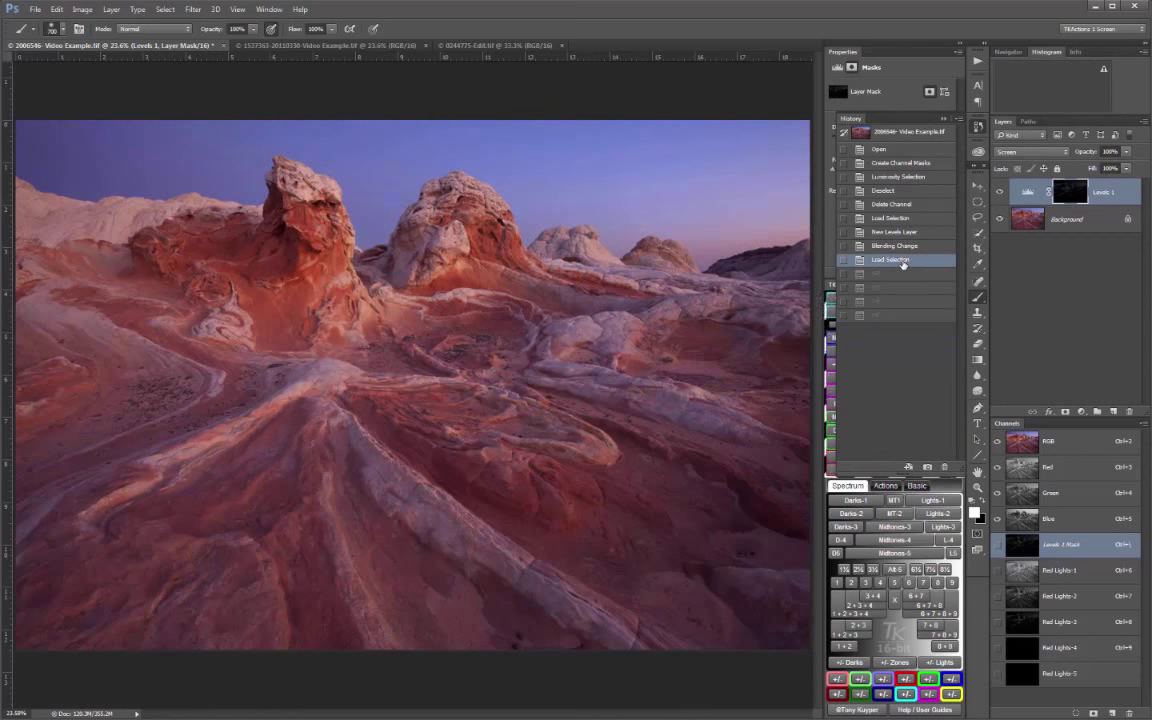
pyautogui.click(1033, 309)
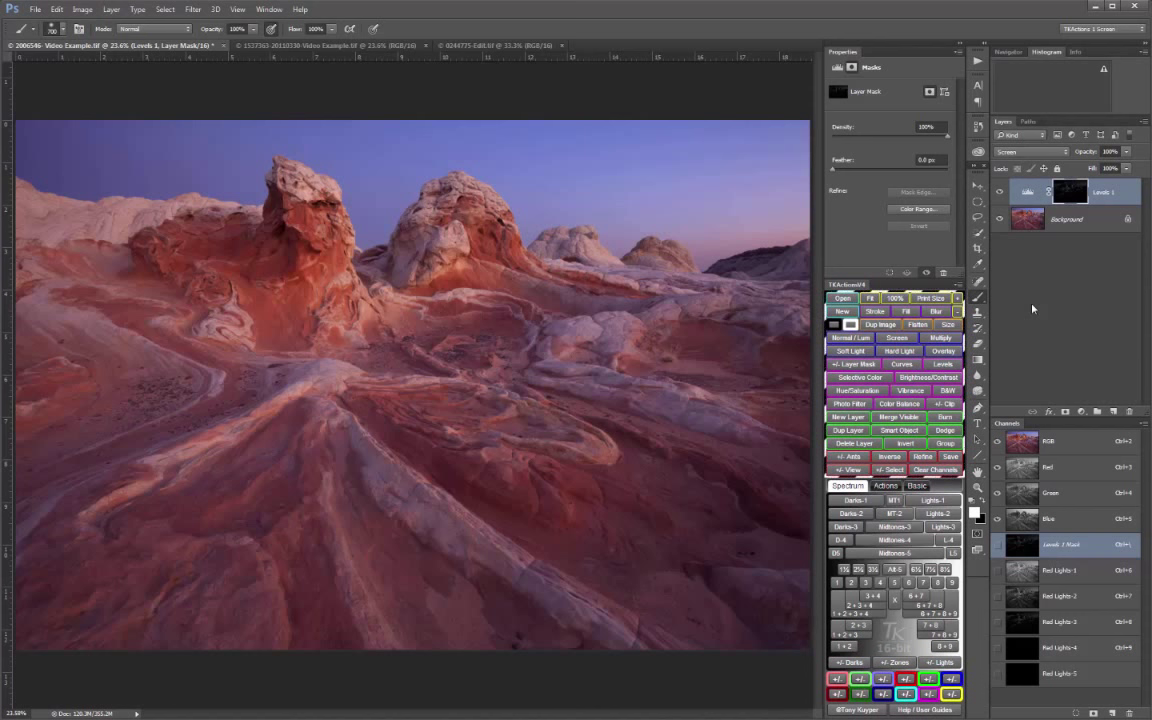
# Step: View the Levels 1 mask and brush white over the central rock bands
pyautogui.keyDown('alt'); pyautogui.click(1072, 192); pyautogui.keyUp('alt')
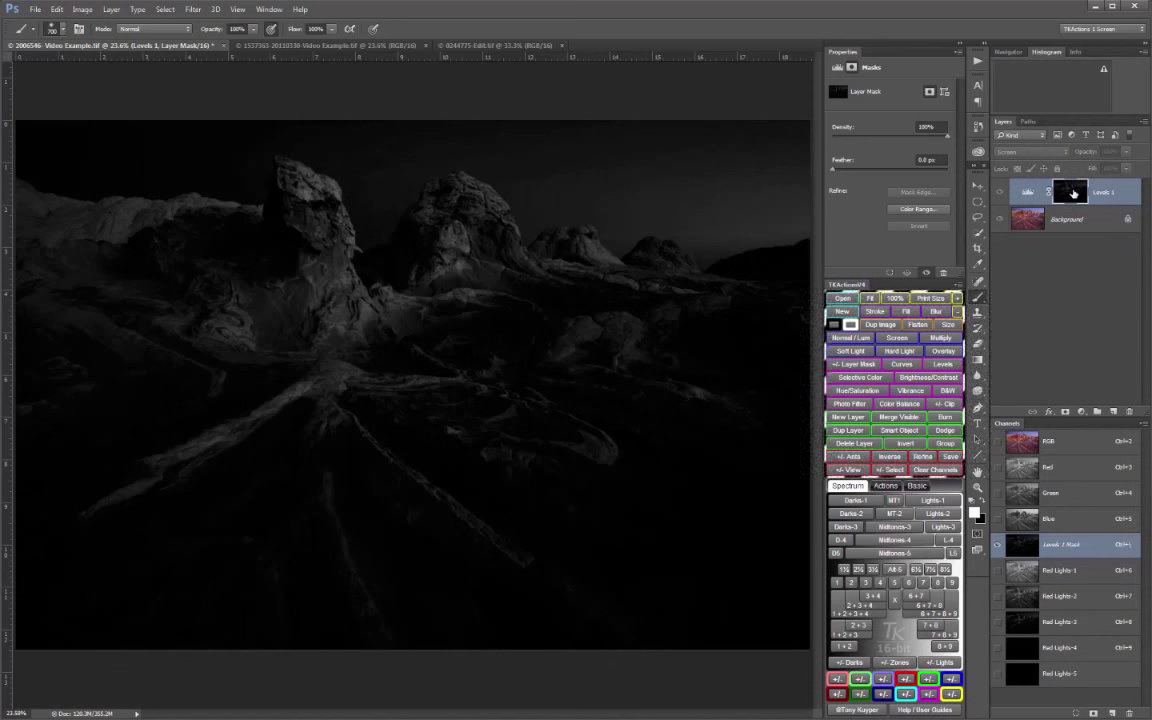
pyautogui.moveTo(352, 398)
pyautogui.mouseDown()
pyautogui.moveTo(247, 423)
pyautogui.moveTo(107, 509)
pyautogui.moveTo(328, 401)
pyautogui.moveTo(380, 394)
pyautogui.moveTo(358, 429)
pyautogui.moveTo(425, 503)
pyautogui.moveTo(502, 554)
pyautogui.moveTo(365, 457)
pyautogui.moveTo(337, 363)
pyautogui.moveTo(616, 450)
pyautogui.moveTo(544, 417)
pyautogui.moveTo(589, 456)
pyautogui.moveTo(560, 379)
pyautogui.moveTo(691, 381)
pyautogui.moveTo(739, 407)
pyautogui.moveTo(607, 336)
pyautogui.moveTo(606, 371)
pyautogui.moveTo(391, 333)
pyautogui.moveTo(348, 300)
pyautogui.moveTo(322, 326)
pyautogui.moveTo(219, 338)
pyautogui.moveTo(427, 341)
pyautogui.moveTo(460, 260)
pyautogui.moveTo(455, 273)
pyautogui.moveTo(578, 304)
pyautogui.moveTo(597, 285)
pyautogui.moveTo(590, 310)
pyautogui.moveTo(605, 342)
pyautogui.moveTo(588, 345)
pyautogui.moveTo(616, 356)
pyautogui.moveTo(524, 361)
pyautogui.moveTo(505, 390)
pyautogui.moveTo(563, 416)
pyautogui.moveTo(605, 491)
pyautogui.moveTo(519, 457)
pyautogui.moveTo(569, 494)
pyautogui.moveTo(508, 462)
pyautogui.moveTo(363, 424)
pyautogui.moveTo(491, 545)
pyautogui.moveTo(296, 424)
pyautogui.moveTo(314, 494)
pyautogui.moveTo(355, 569)
pyautogui.moveTo(337, 496)
pyautogui.moveTo(342, 386)
pyautogui.moveTo(239, 417)
pyautogui.moveTo(175, 484)
pyautogui.moveTo(123, 483)
pyautogui.moveTo(193, 368)
pyautogui.moveTo(139, 231)
pyautogui.moveTo(75, 244)
pyautogui.moveTo(108, 303)
pyautogui.moveTo(258, 303)
pyautogui.mouseUp()
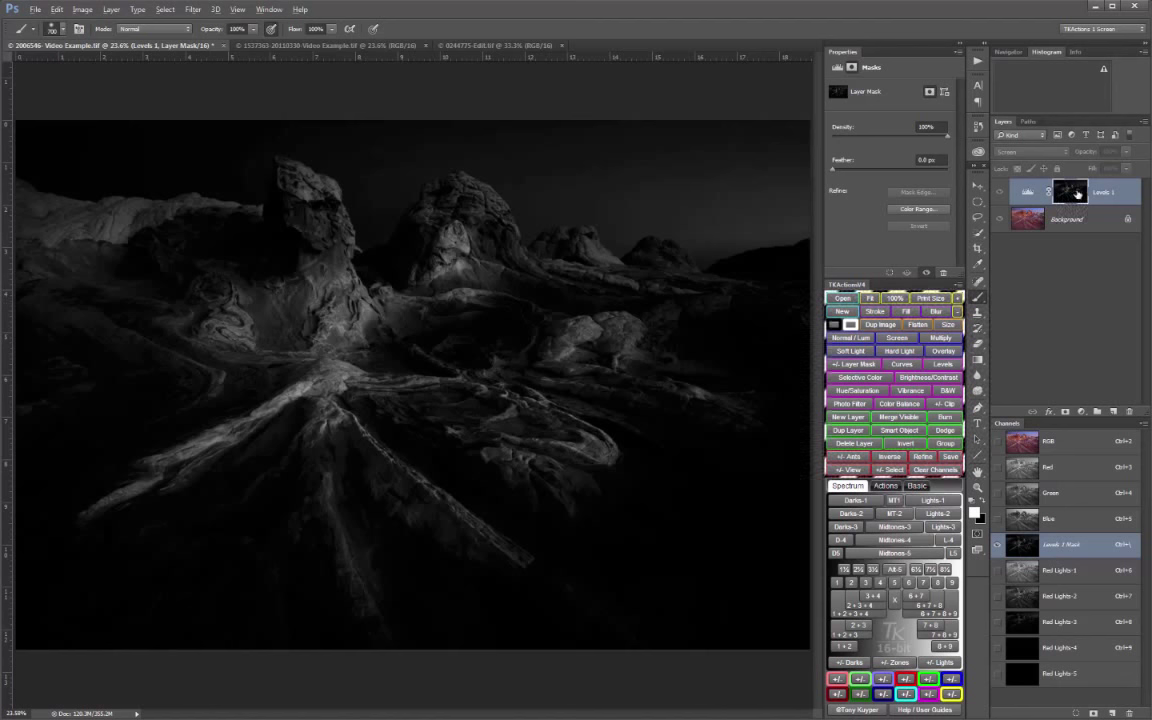
# Step: Exit mask view and toggle Levels 1 repeatedly to compare the lightened rock bands
pyautogui.keyDown('alt'); pyautogui.click(1076, 193); pyautogui.keyUp('alt')
pyautogui.click(1001, 194)
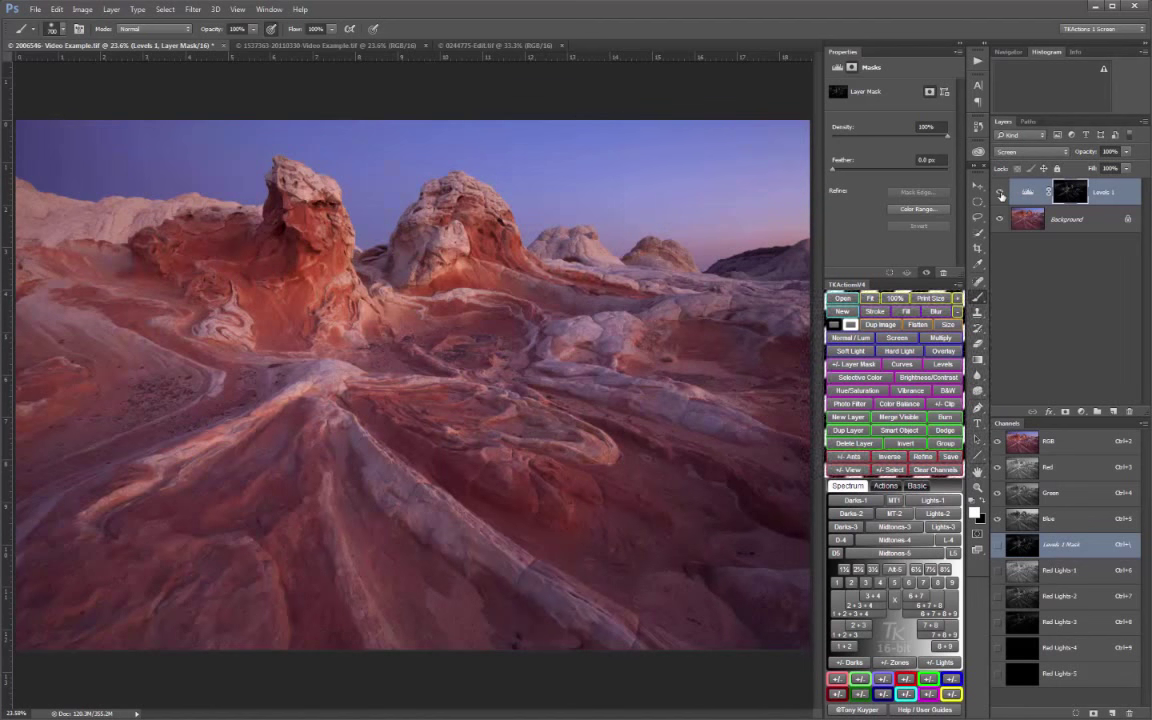
pyautogui.click(1001, 194)
pyautogui.click(1001, 194)
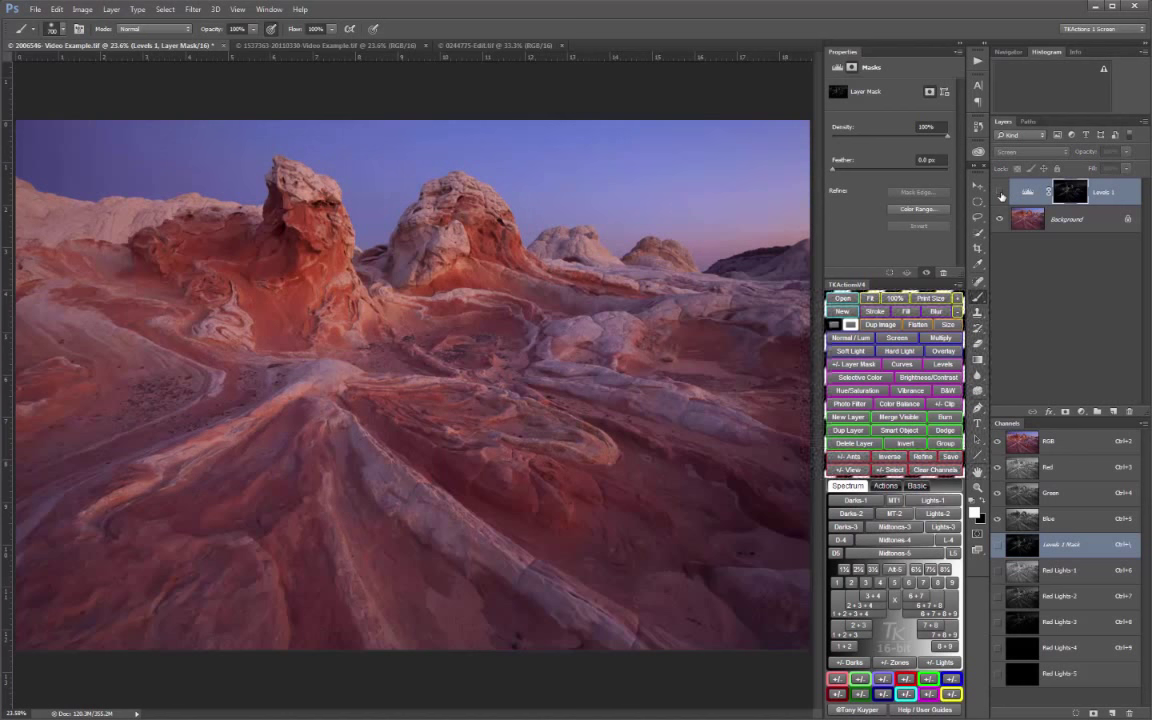
pyautogui.click(1001, 194)
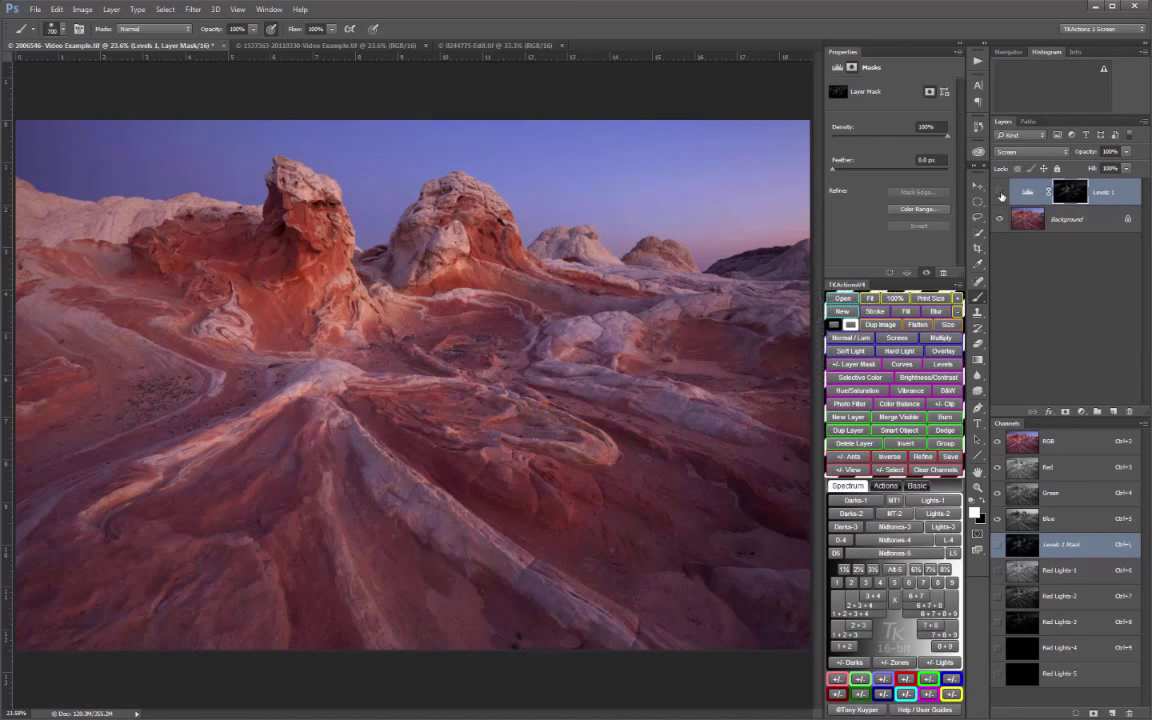
pyautogui.click(1001, 194)
pyautogui.click(1001, 194)
pyautogui.click(1001, 194)
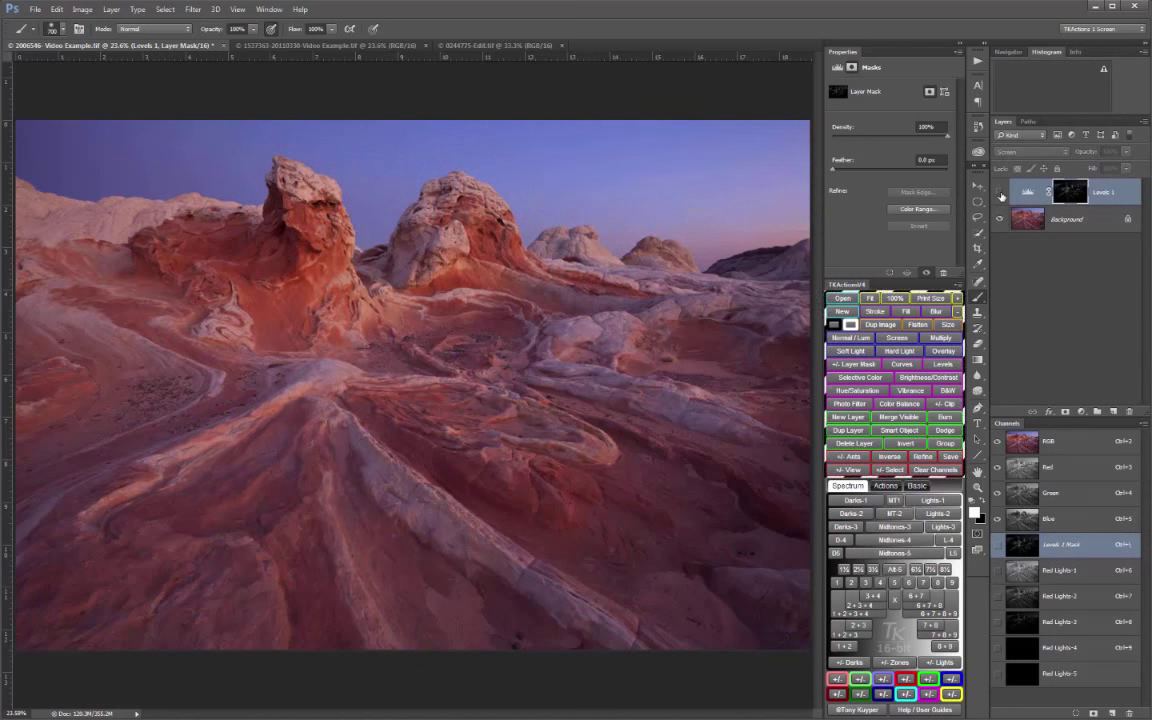
pyautogui.click(1001, 194)
pyautogui.click(1001, 194)
pyautogui.click(1001, 194)
pyautogui.click(1001, 194)
pyautogui.click(1001, 194)
pyautogui.click(1001, 194)
pyautogui.click(1001, 194)
pyautogui.click(1001, 194)
pyautogui.click(1001, 194)
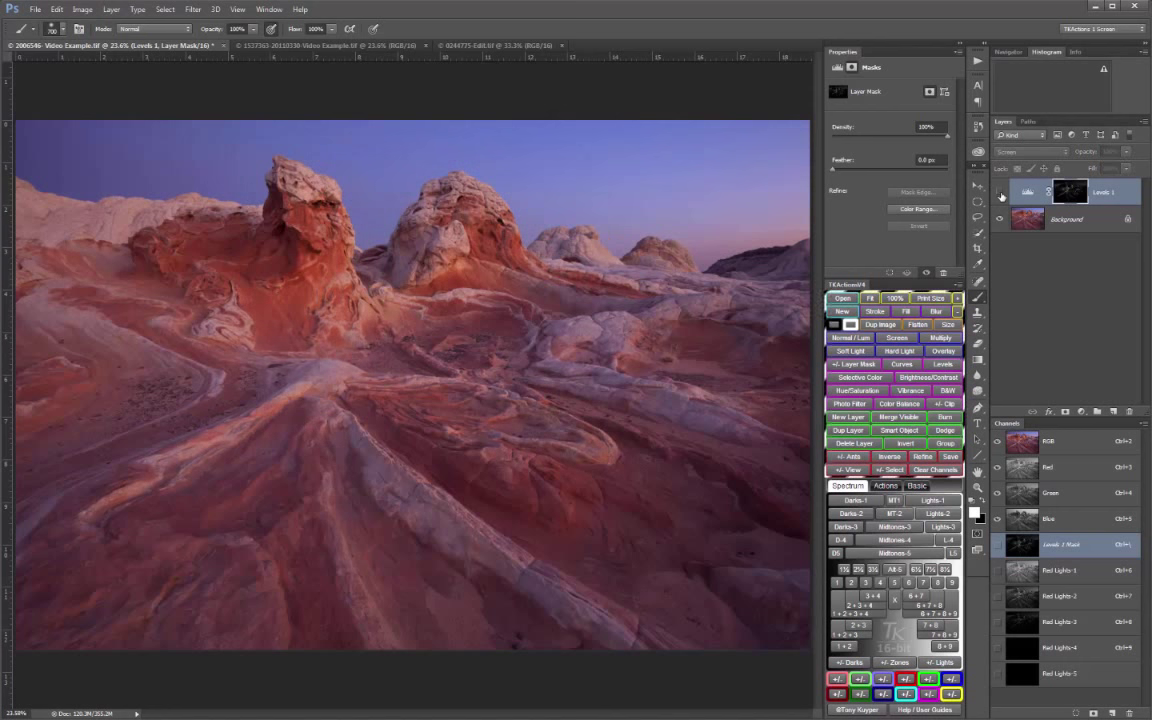
pyautogui.click(1001, 194)
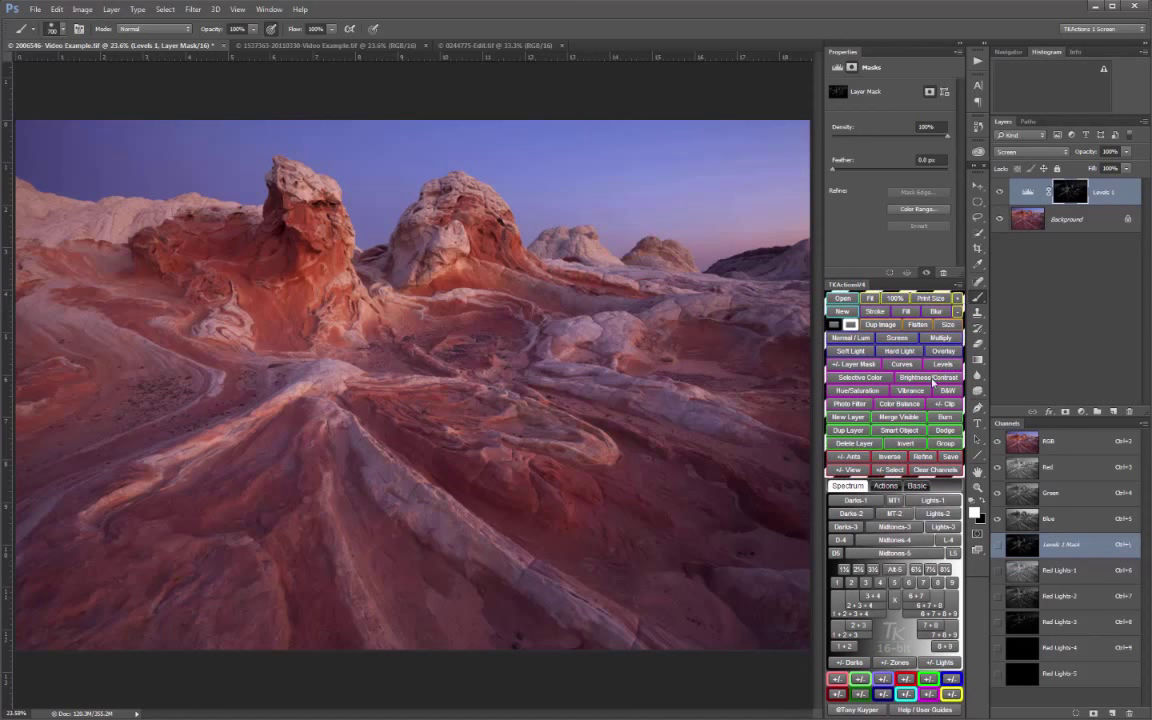
# Step: Deselect, replace the Levels 1 mask with an inverted black one, paint white, and view it
pyautogui.click(889, 471)
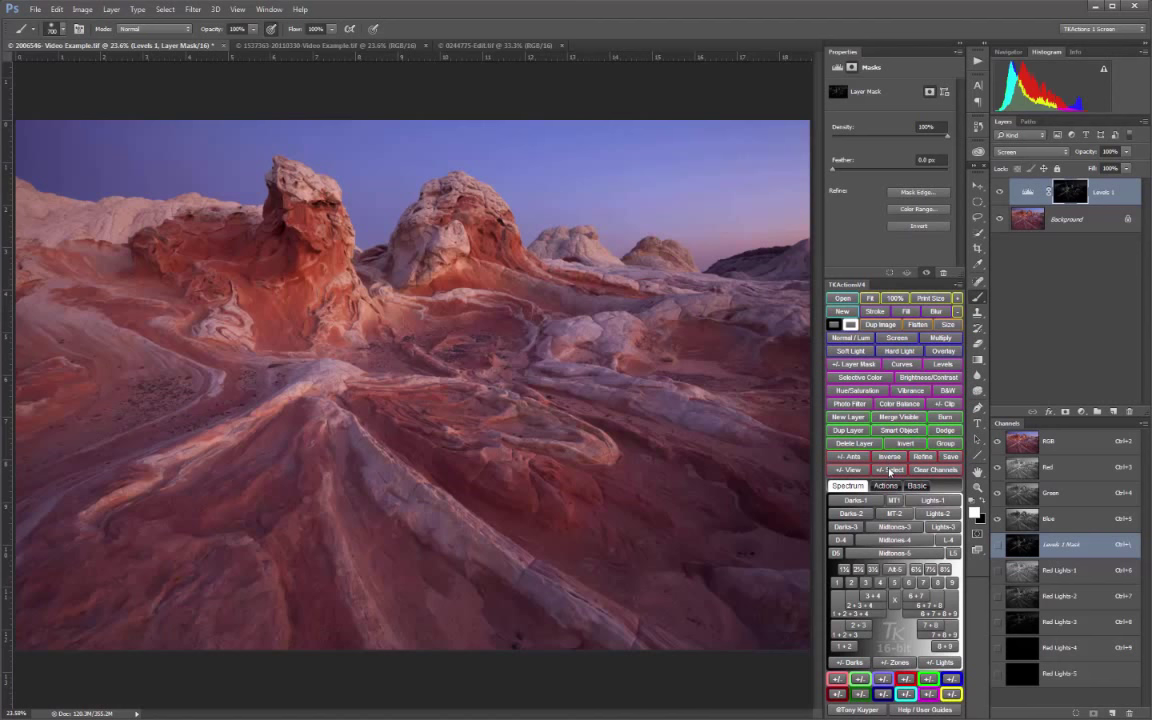
pyautogui.click(869, 365)
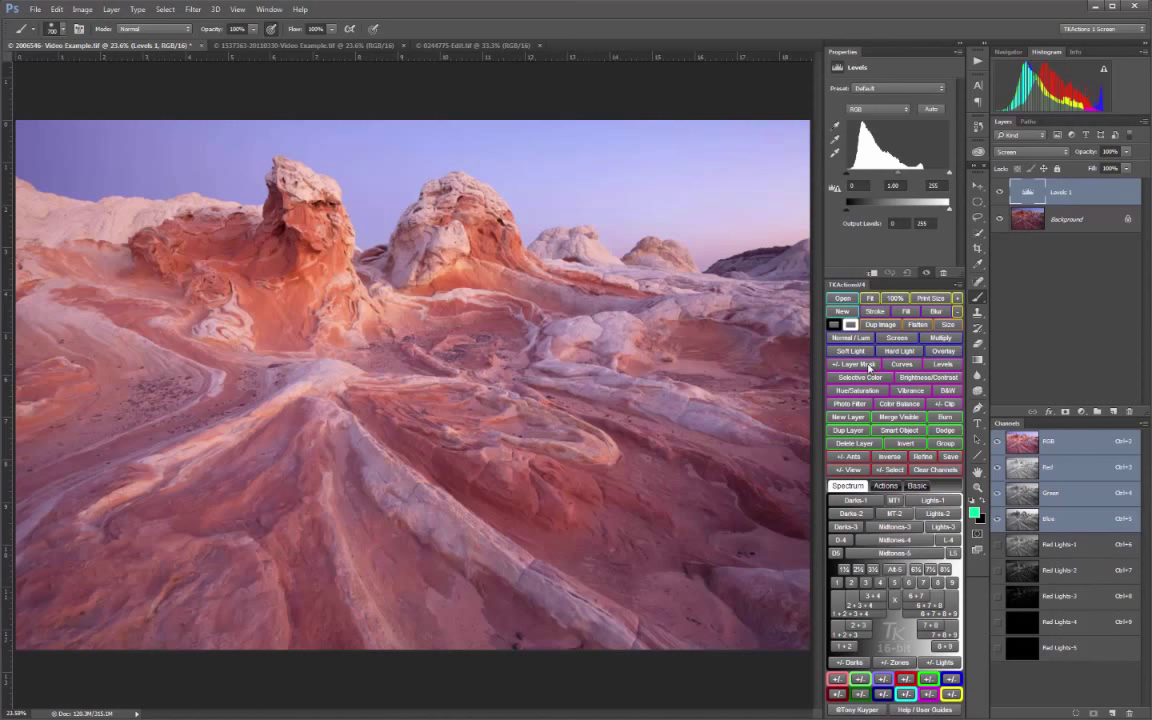
pyautogui.click(869, 365)
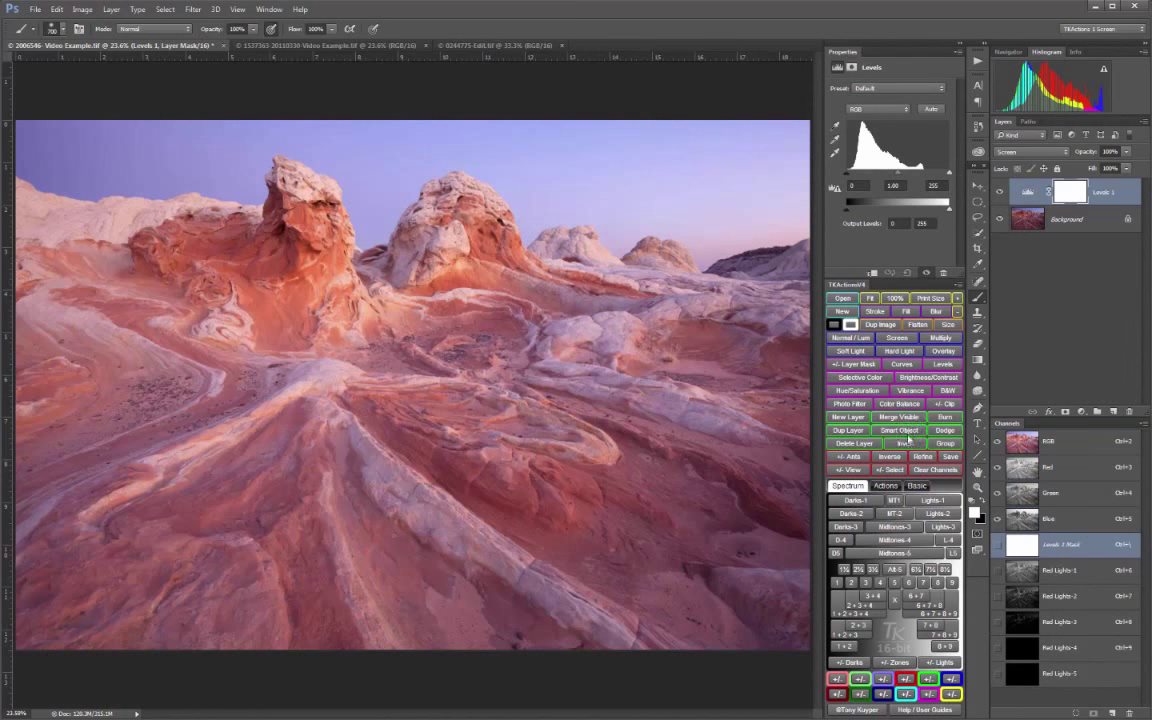
pyautogui.click(906, 446)
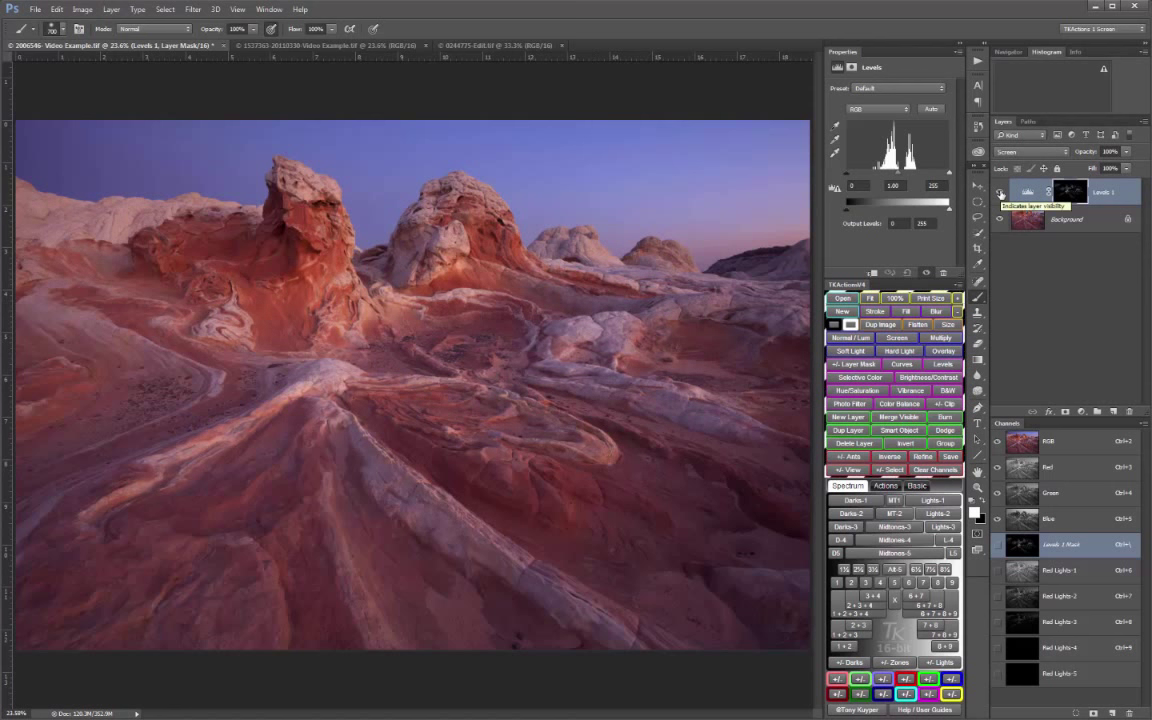
pyautogui.keyDown('alt'); pyautogui.click(1070, 193); pyautogui.keyUp('alt')
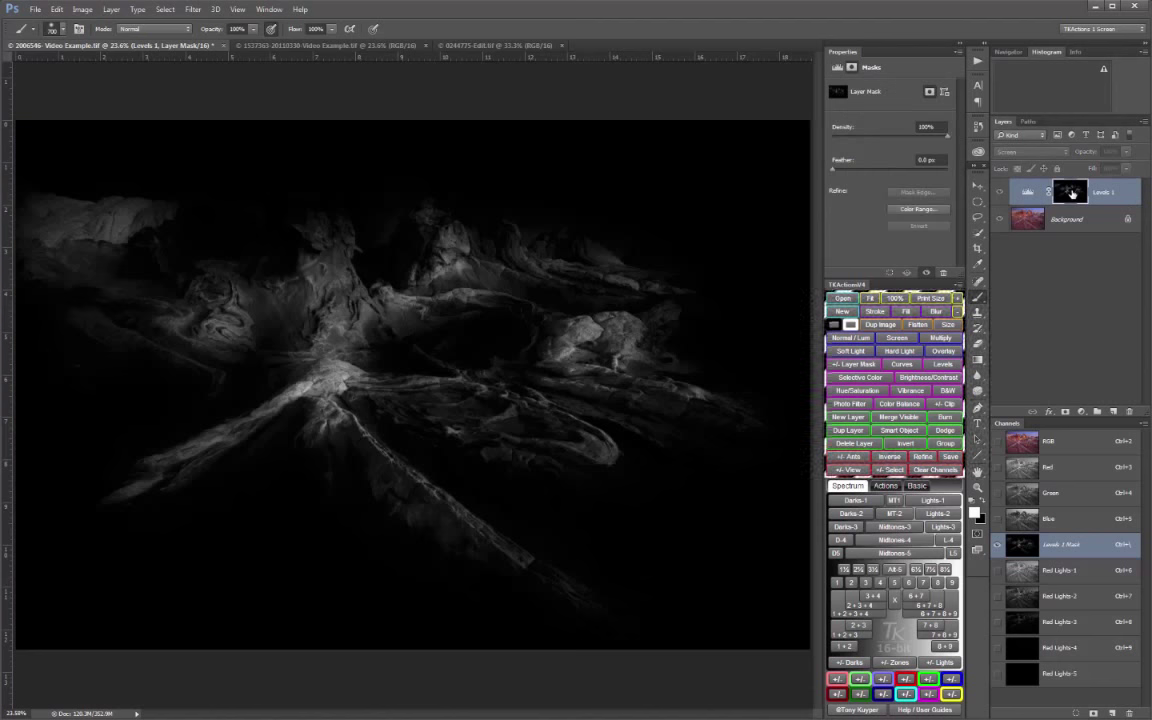